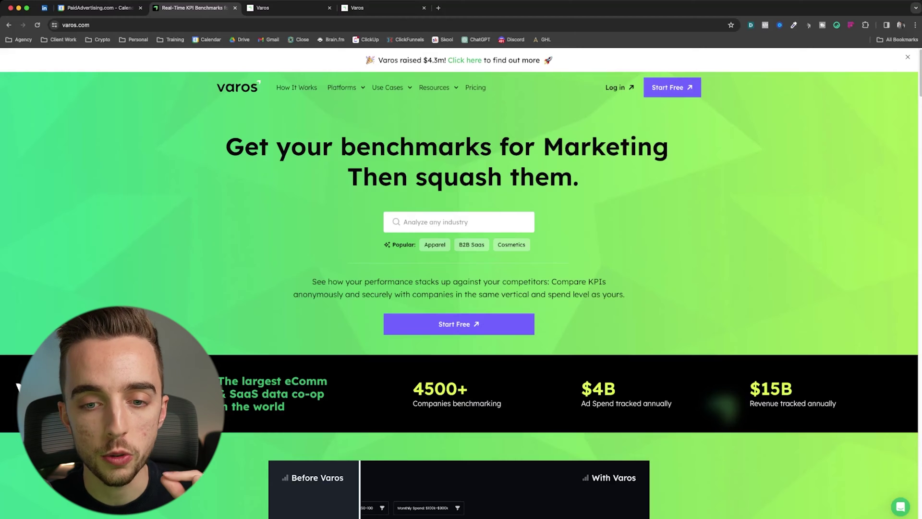
Scroll the varos.com homepage, then switch to the app's KPI overview (ROAS 6.61, AOV $127.55)
{"action": "scroll", "coordinate": [461, 295], "scroll_direction": "down", "scroll_amount": 6}
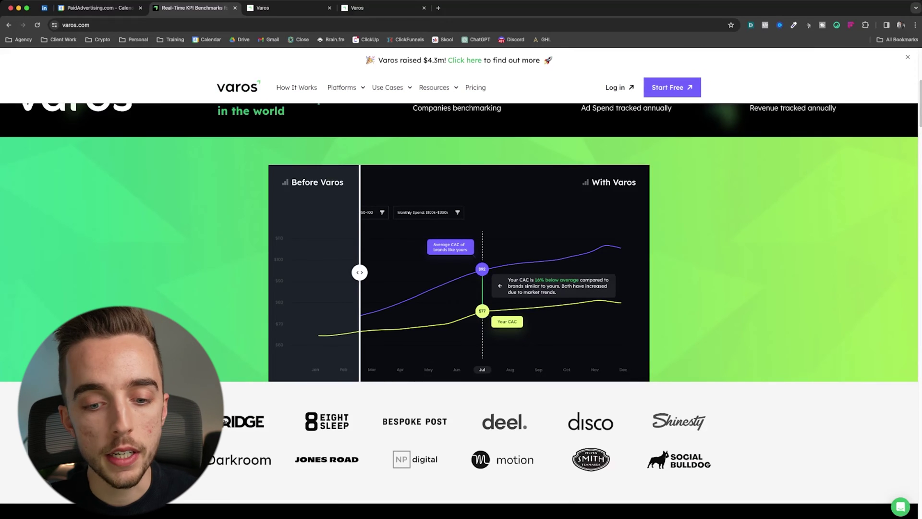
{"action": "scroll", "coordinate": [459, 289], "scroll_direction": "down", "scroll_amount": 8}
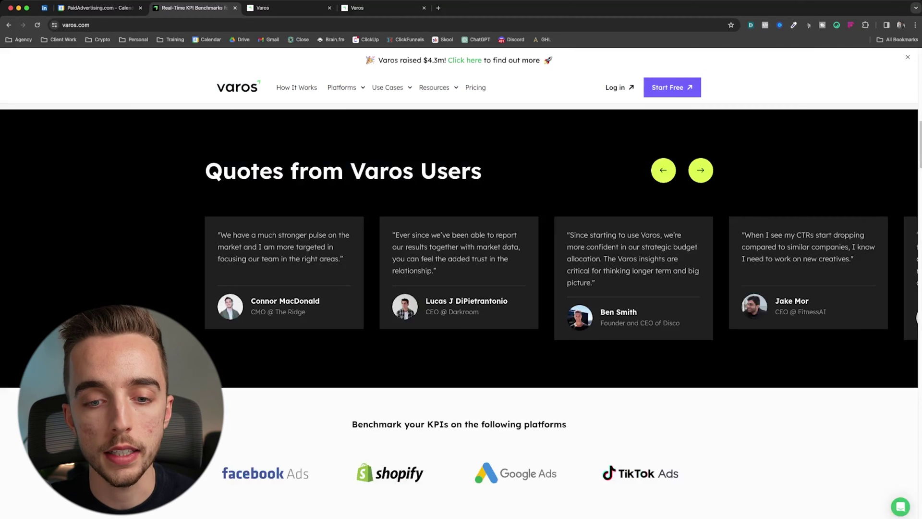
{"action": "scroll", "coordinate": [460, 288], "scroll_direction": "down", "scroll_amount": 7}
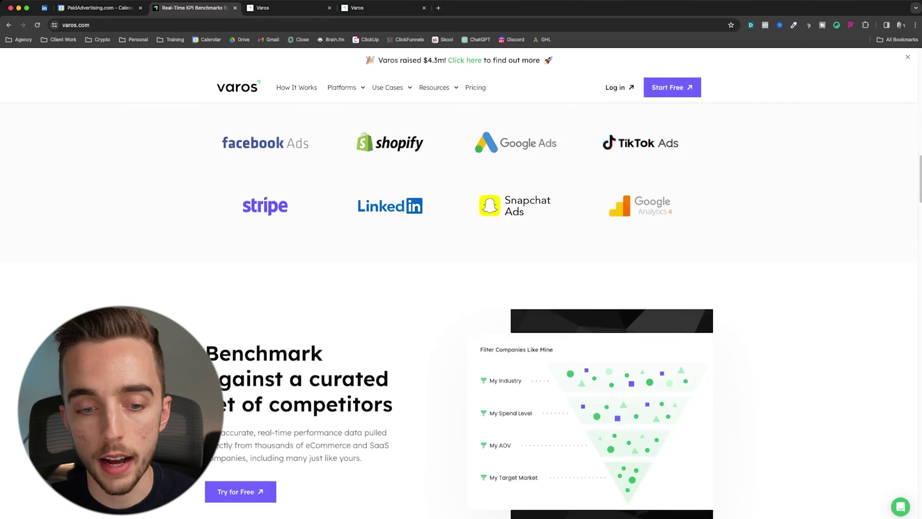
{"action": "key", "text": "ctrl+Tab"}
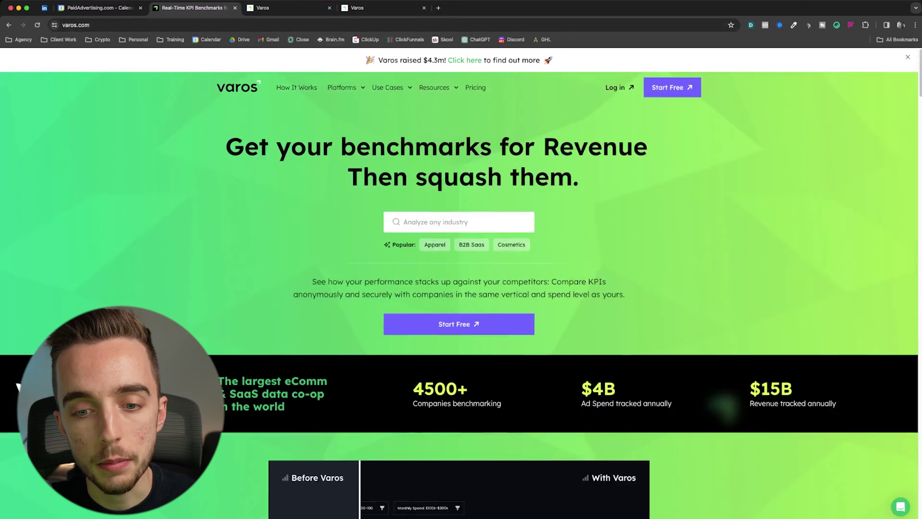
{"action": "key", "text": "ctrl+Tab"}
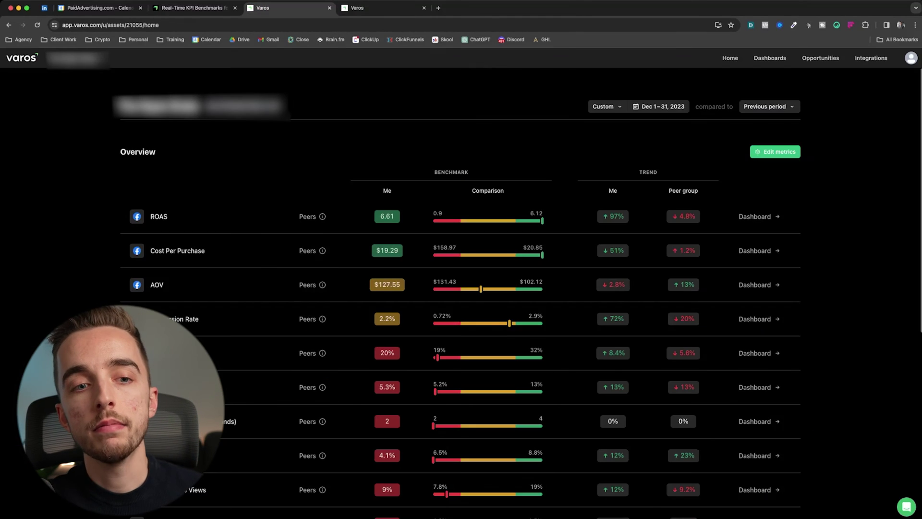
Bring up the Facebook Ads dashboard (CPP $44.52, ROAS 3.19) and expand the hidden competitor verticals
{"action": "key", "text": "ctrl+Tab"}
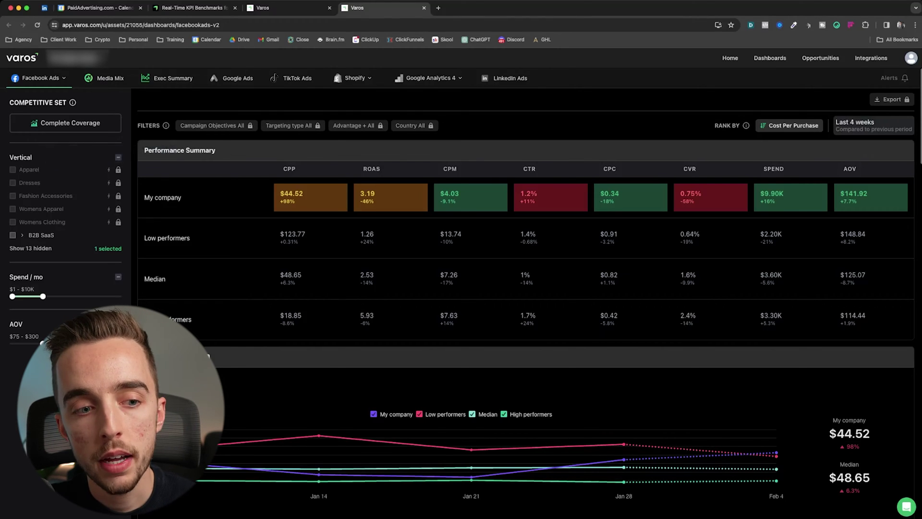
{"action": "left_click", "coordinate": [31, 248]}
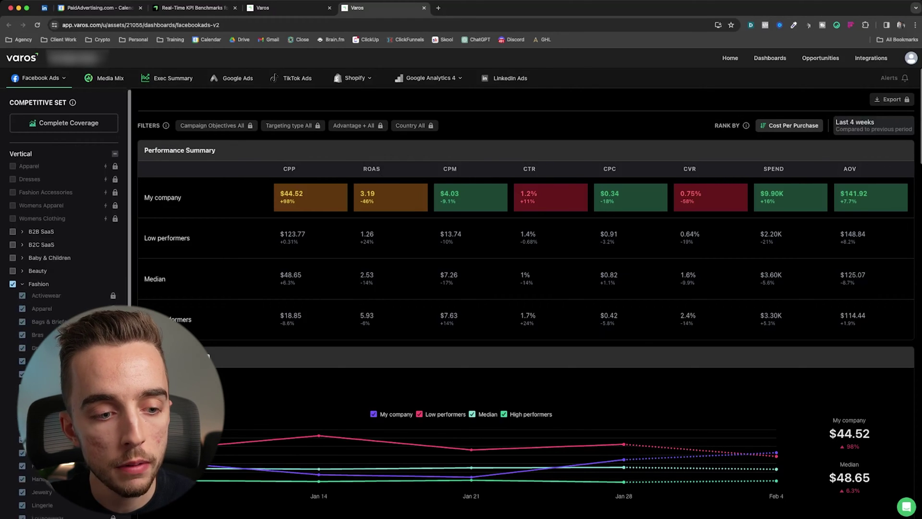
Review the Fashion vertical's sub-items in the expanded list, then collapse the Fashion group
{"action": "scroll", "coordinate": [65, 288], "scroll_direction": "down", "scroll_amount": 5}
{"action": "scroll", "coordinate": [66, 289], "scroll_direction": "down", "scroll_amount": 3}
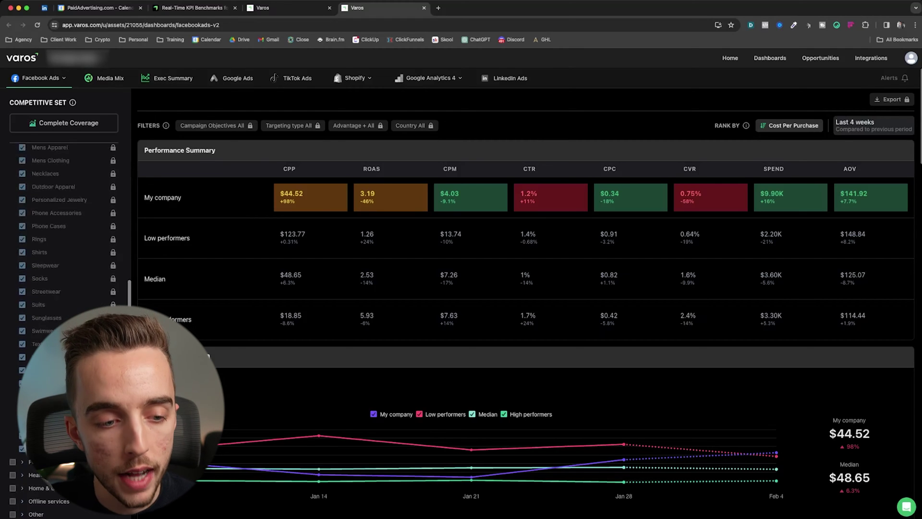
{"action": "scroll", "coordinate": [66, 288], "scroll_direction": "up", "scroll_amount": 8}
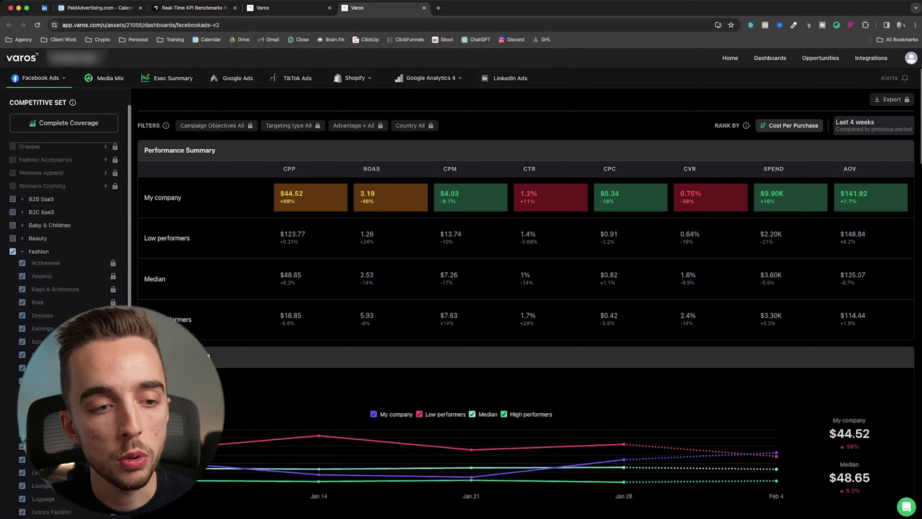
{"action": "scroll", "coordinate": [66, 289], "scroll_direction": "up", "scroll_amount": 2}
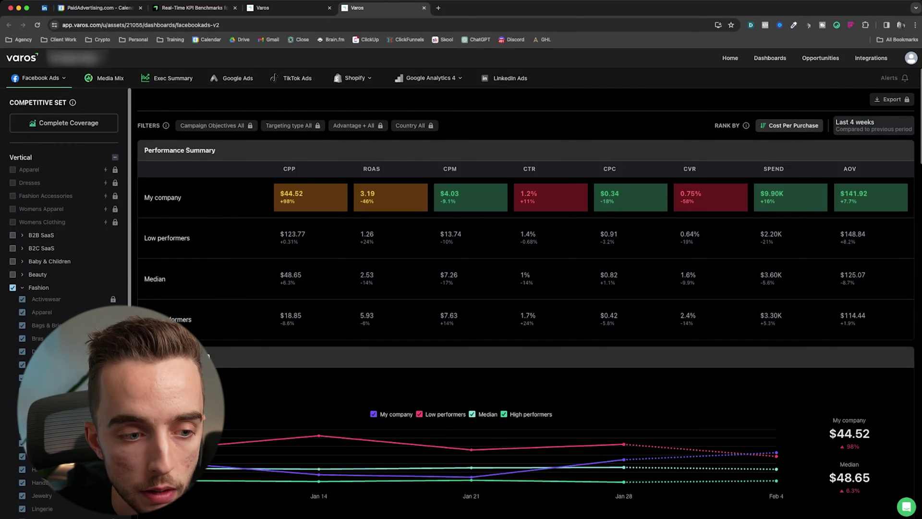
{"action": "left_click", "coordinate": [23, 287]}
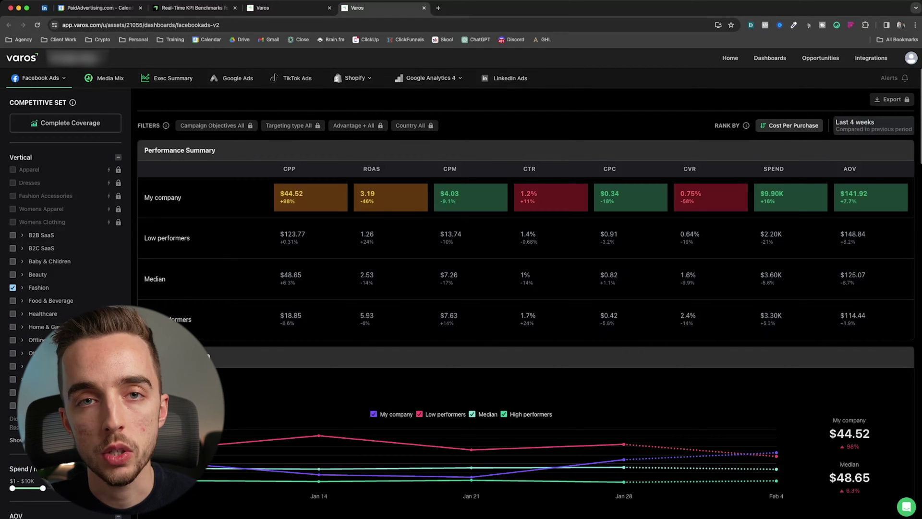
{"action": "scroll", "coordinate": [526, 289], "scroll_direction": "down", "scroll_amount": 5}
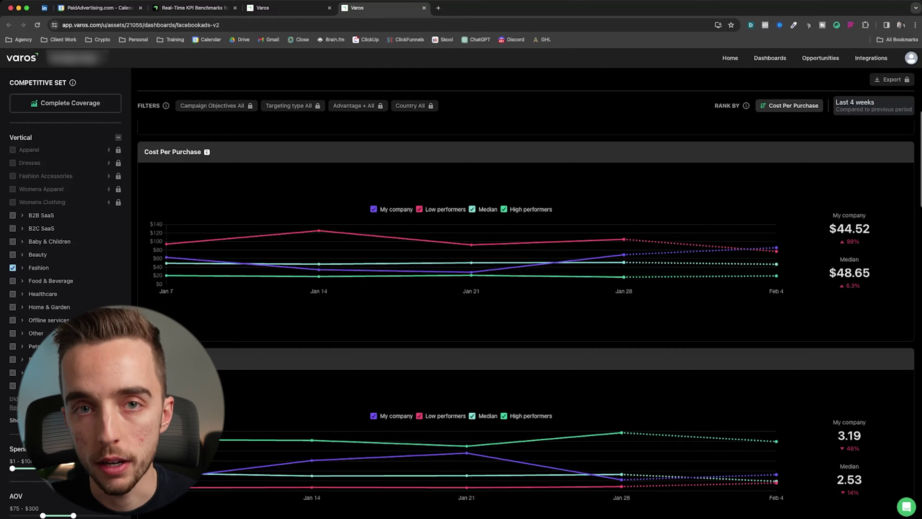
{"action": "scroll", "coordinate": [526, 288], "scroll_direction": "up", "scroll_amount": 5}
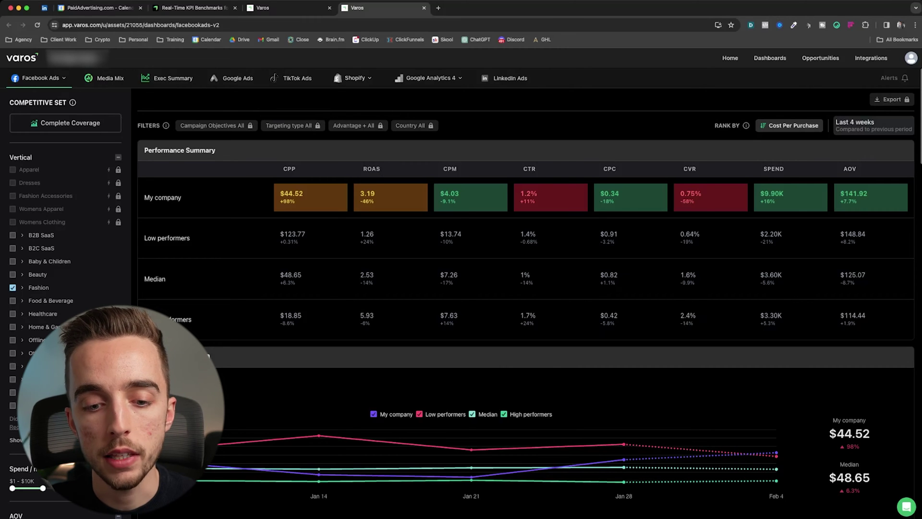
{"action": "scroll", "coordinate": [526, 289], "scroll_direction": "down", "scroll_amount": 3}
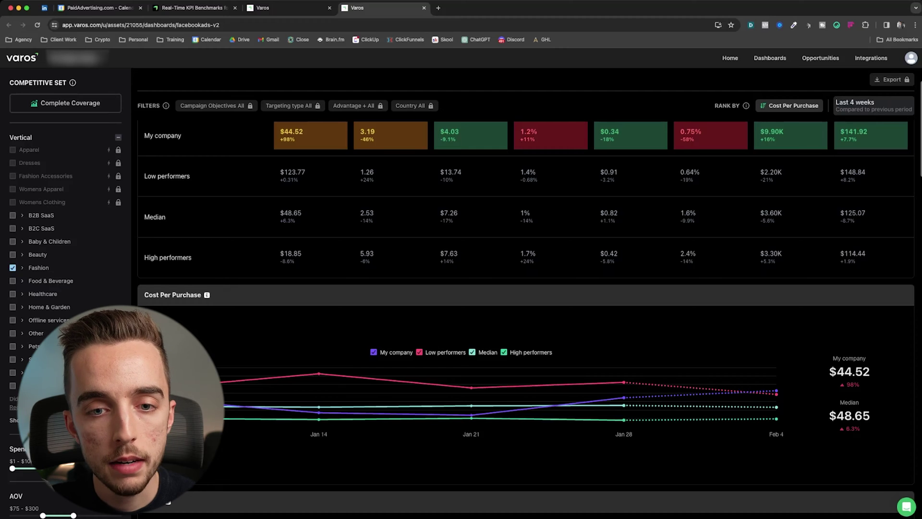
{"action": "scroll", "coordinate": [526, 289], "scroll_direction": "up", "scroll_amount": 3}
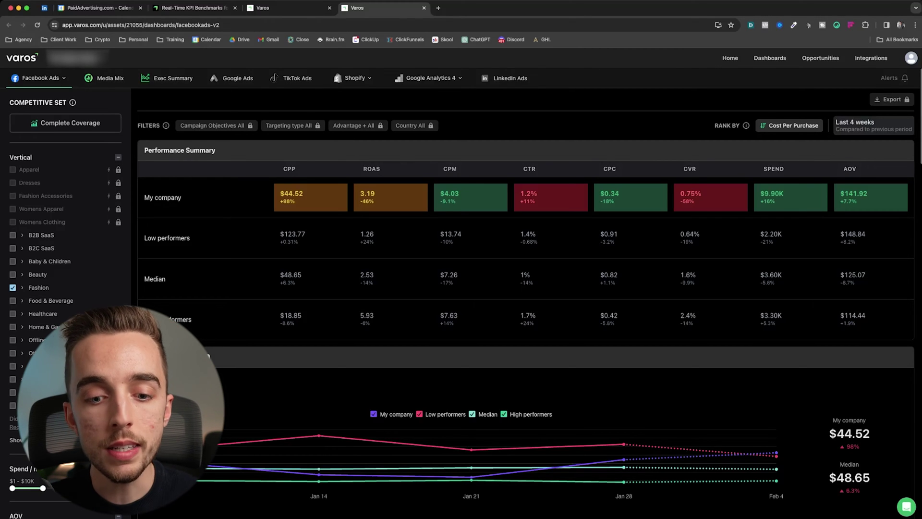
{"action": "scroll", "coordinate": [464, 291], "scroll_direction": "down", "scroll_amount": 1}
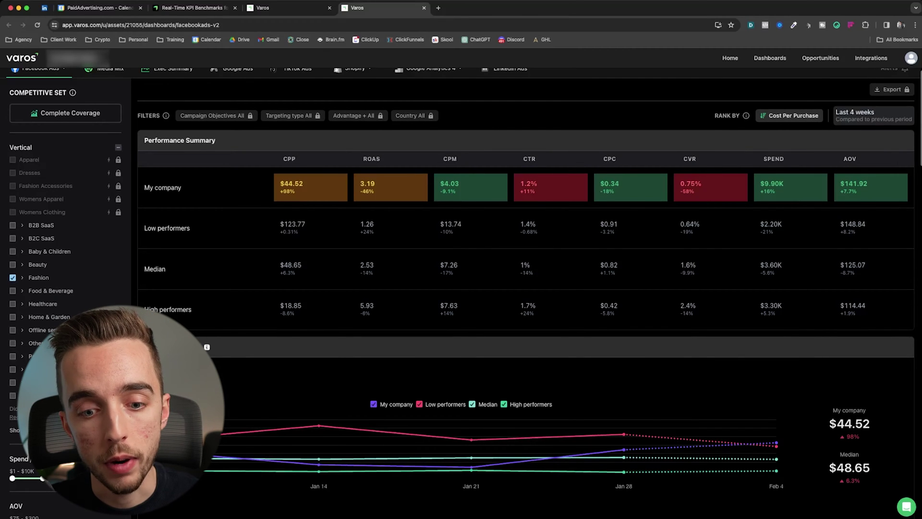
{"action": "scroll", "coordinate": [528, 288], "scroll_direction": "down", "scroll_amount": 5}
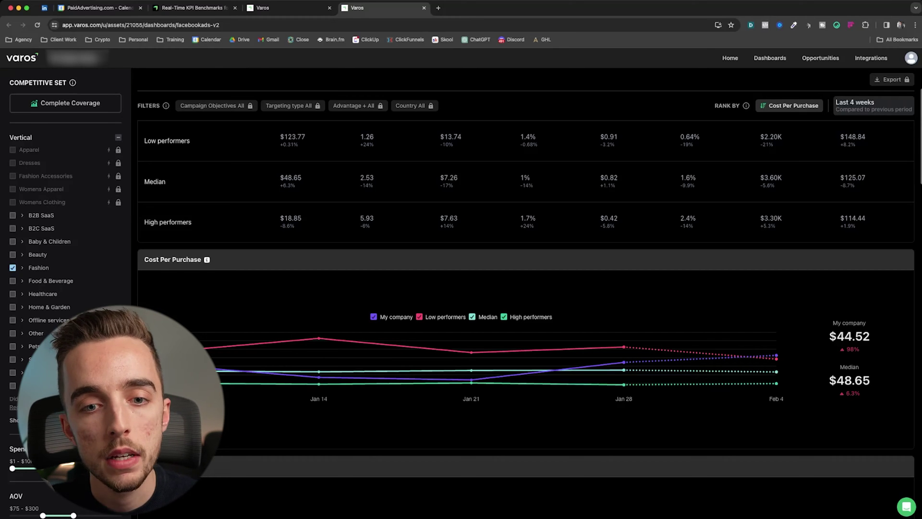
{"action": "scroll", "coordinate": [526, 289], "scroll_direction": "up", "scroll_amount": 3}
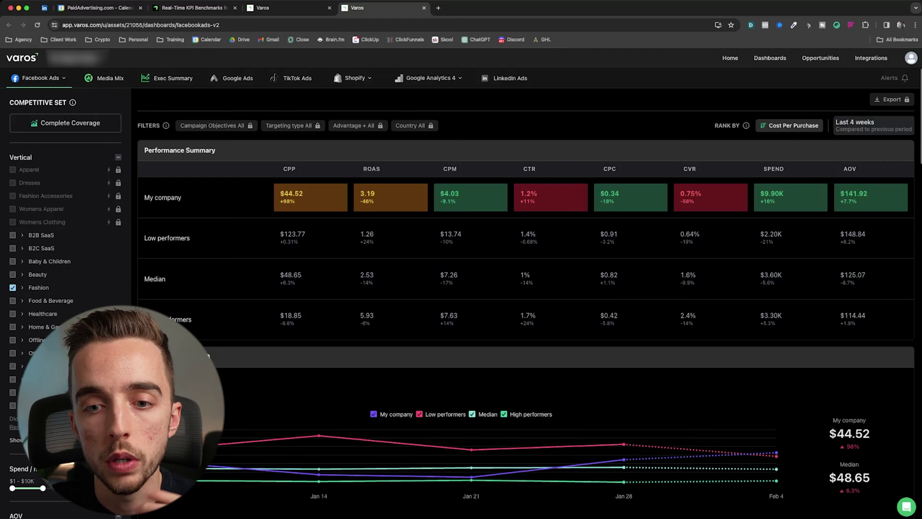
{"action": "mouse_move", "coordinate": [471, 196]}
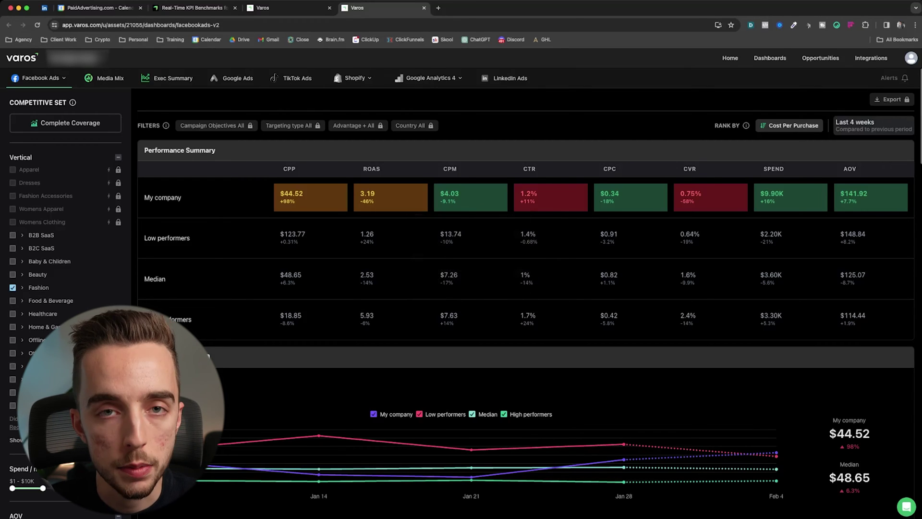
{"action": "mouse_move", "coordinate": [551, 197]}
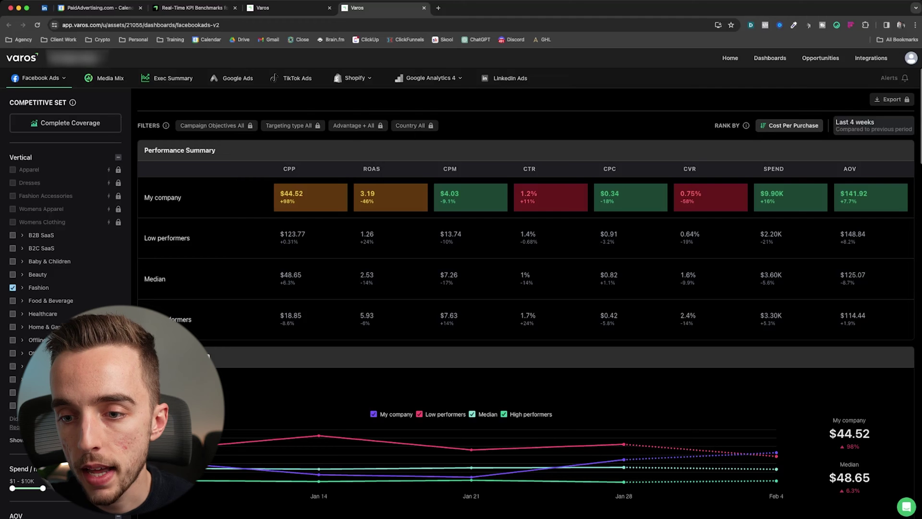
{"action": "mouse_move", "coordinate": [712, 204]}
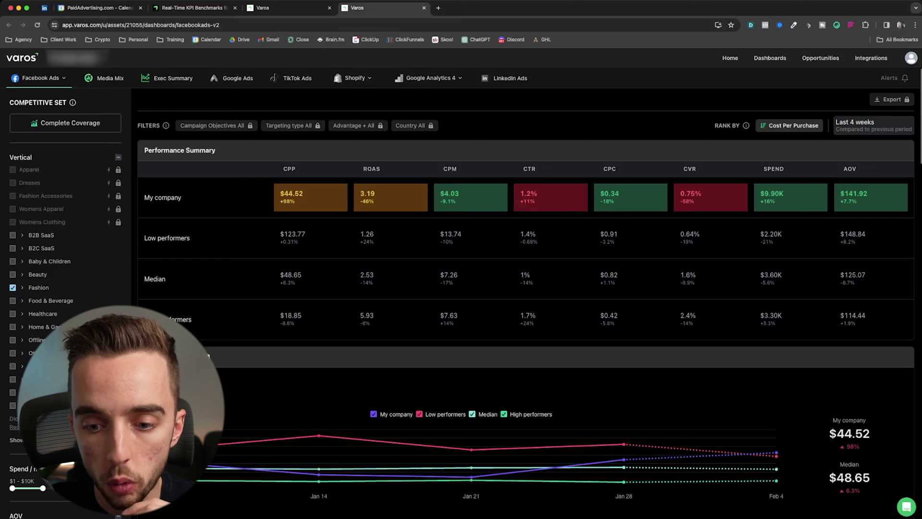
{"action": "scroll", "coordinate": [526, 317], "scroll_direction": "down", "scroll_amount": 6}
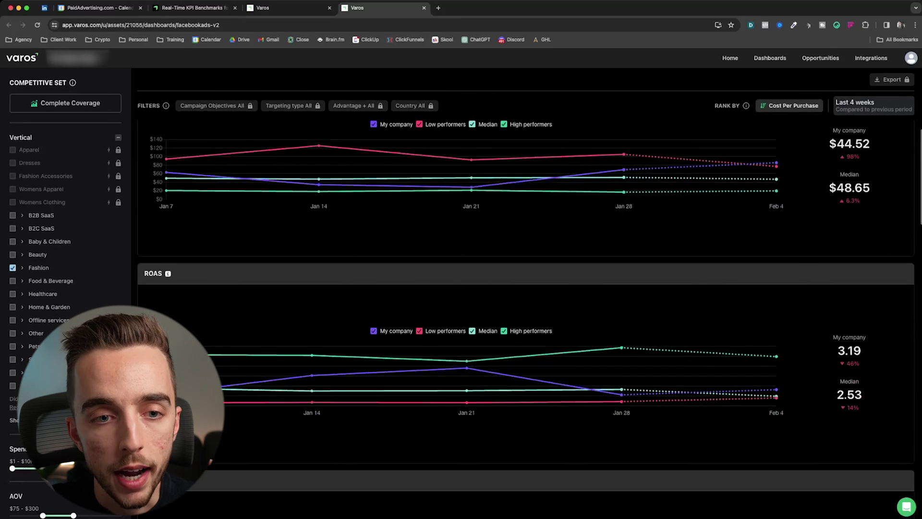
Inspect the ROAS chart's My company 3.19 value, then return to the home Overview
{"action": "scroll", "coordinate": [527, 308], "scroll_direction": "up", "scroll_amount": 2}
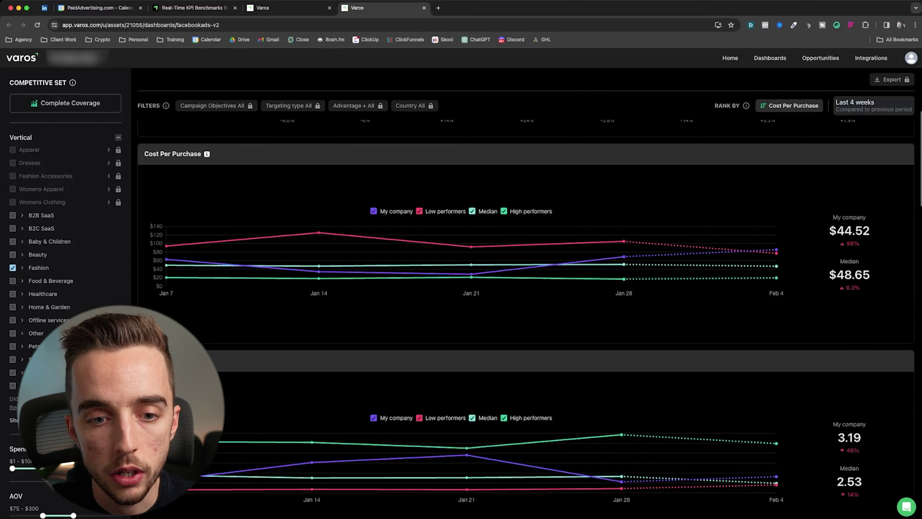
{"action": "scroll", "coordinate": [816, 207], "scroll_direction": "down", "scroll_amount": 5}
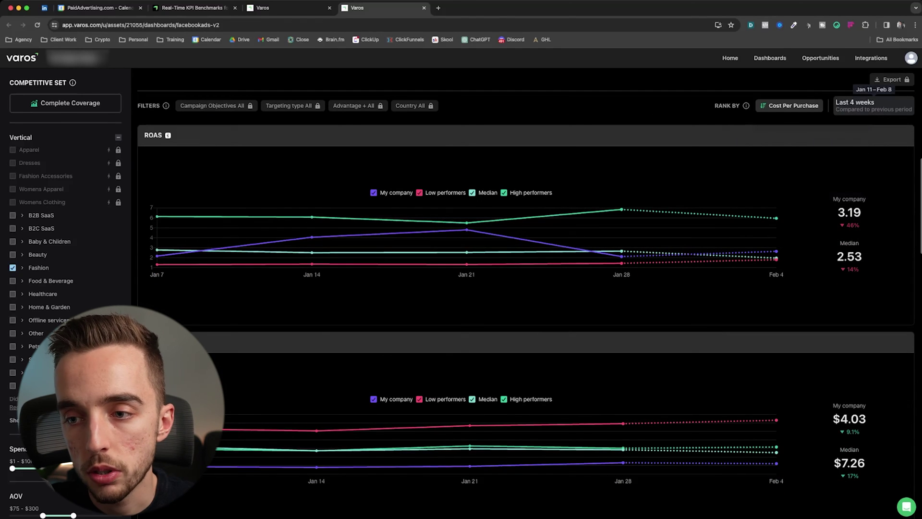
{"action": "scroll", "coordinate": [527, 308], "scroll_direction": "up", "scroll_amount": 1}
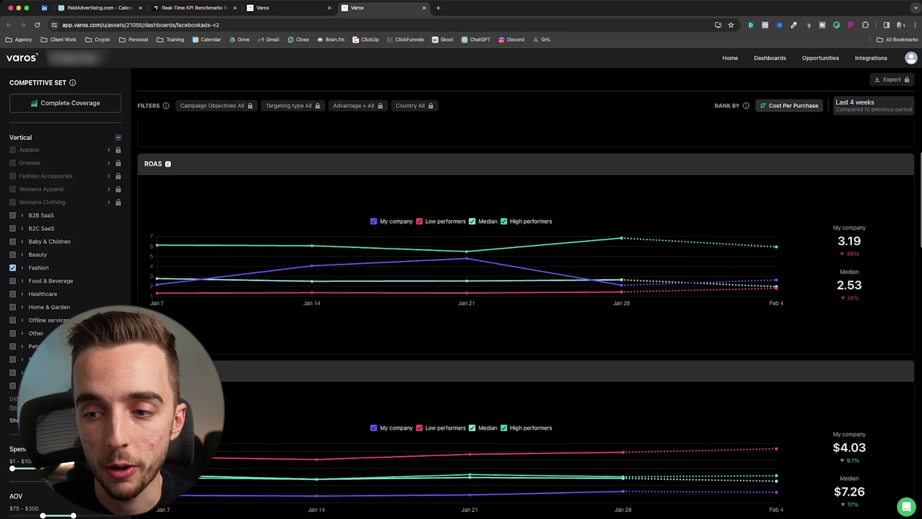
{"action": "scroll", "coordinate": [849, 243], "scroll_direction": "up", "scroll_amount": 1}
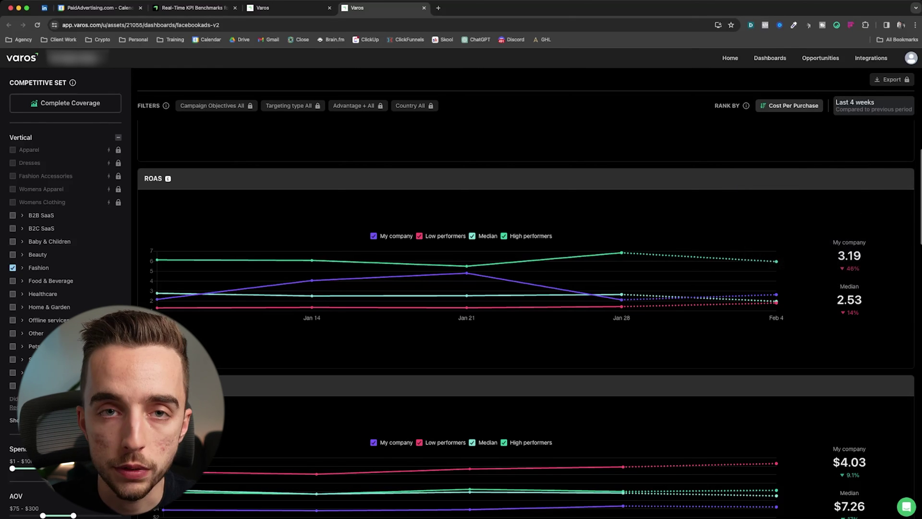
{"action": "mouse_move", "coordinate": [849, 255]}
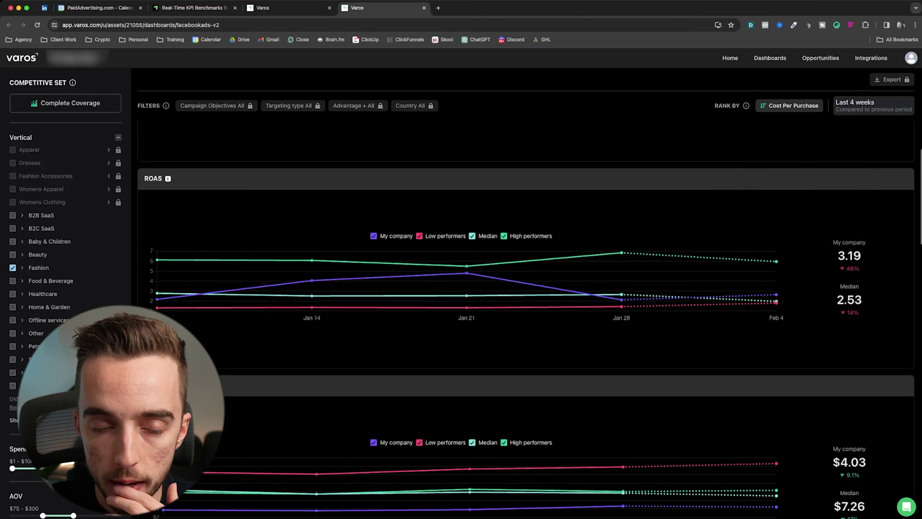
{"action": "key", "text": "ctrl+shift+Tab"}
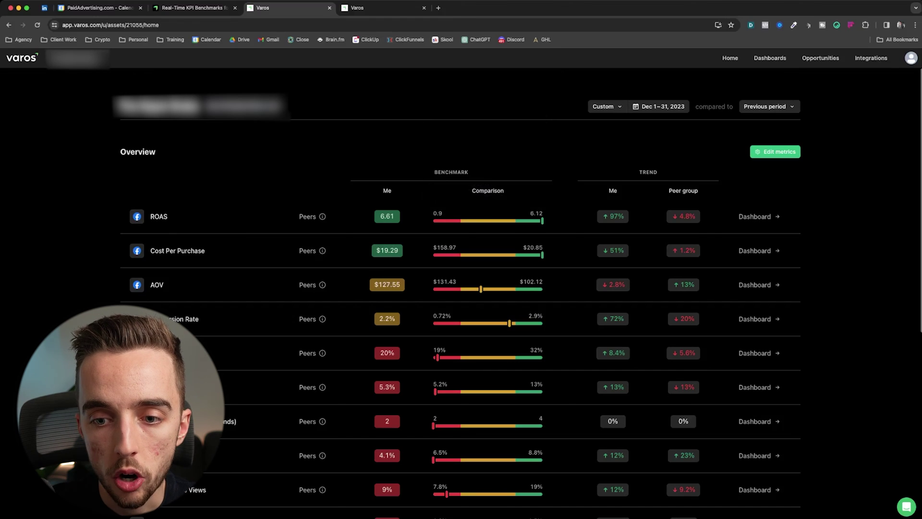
Compare the home Overview benchmark table against the Facebook Ads ROAS chart, flipping between them
{"action": "scroll", "coordinate": [461, 289], "scroll_direction": "down", "scroll_amount": 3}
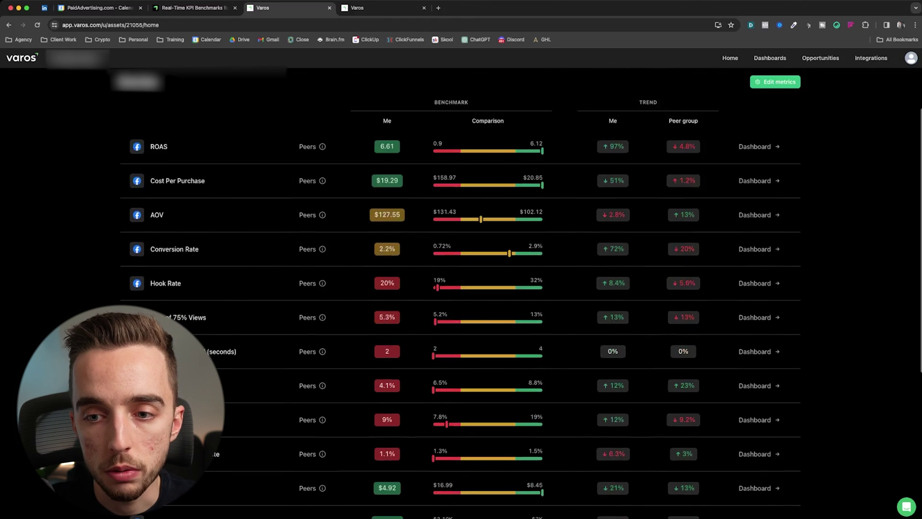
{"action": "key", "text": "ctrl+Tab"}
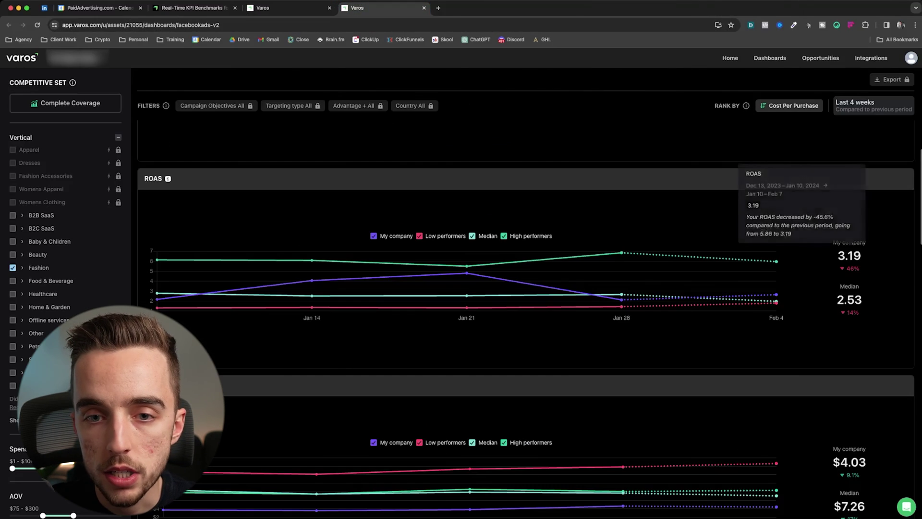
{"action": "key", "text": "ctrl+shift+Tab"}
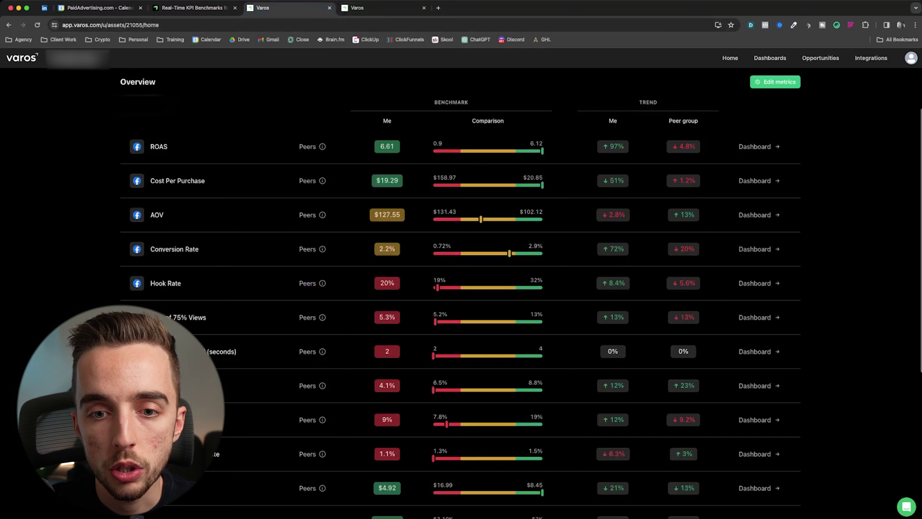
{"action": "key", "text": "ctrl+Tab"}
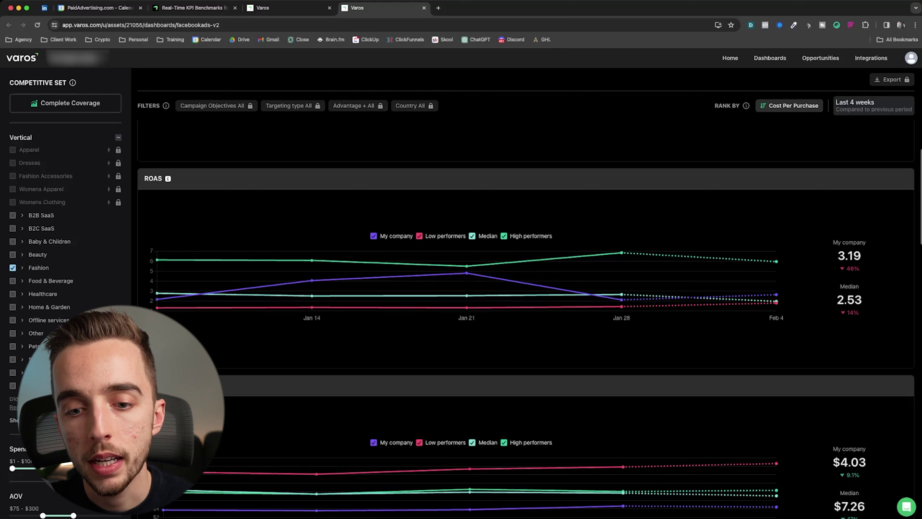
{"action": "key", "text": "ctrl+shift+Tab"}
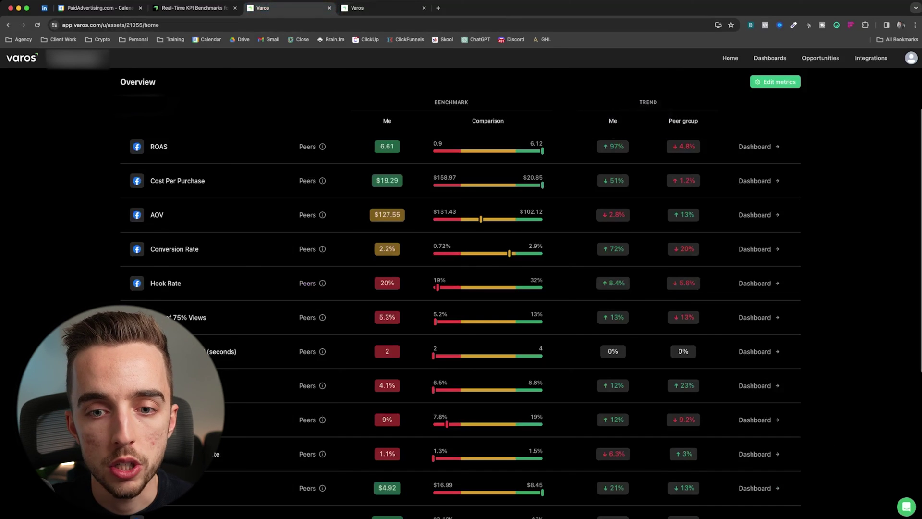
{"action": "key", "text": "ctrl+Tab"}
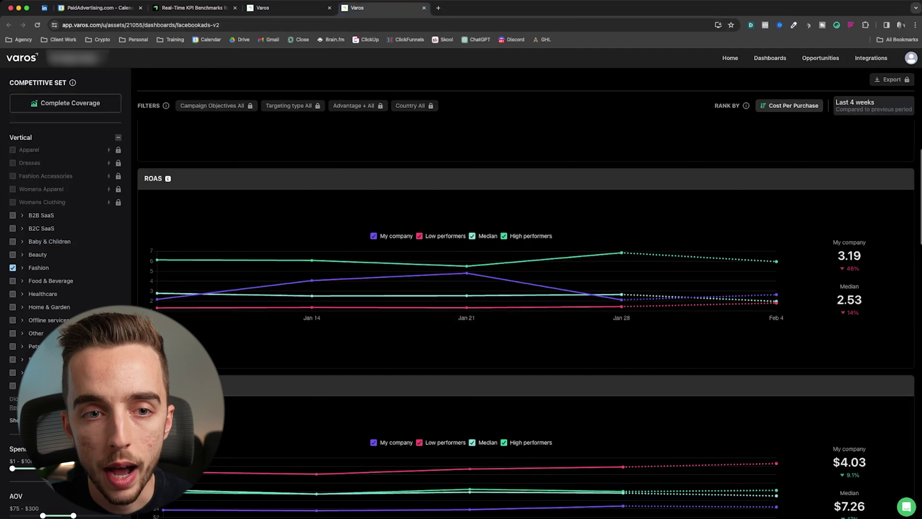
{"action": "key", "text": "ctrl+shift+Tab"}
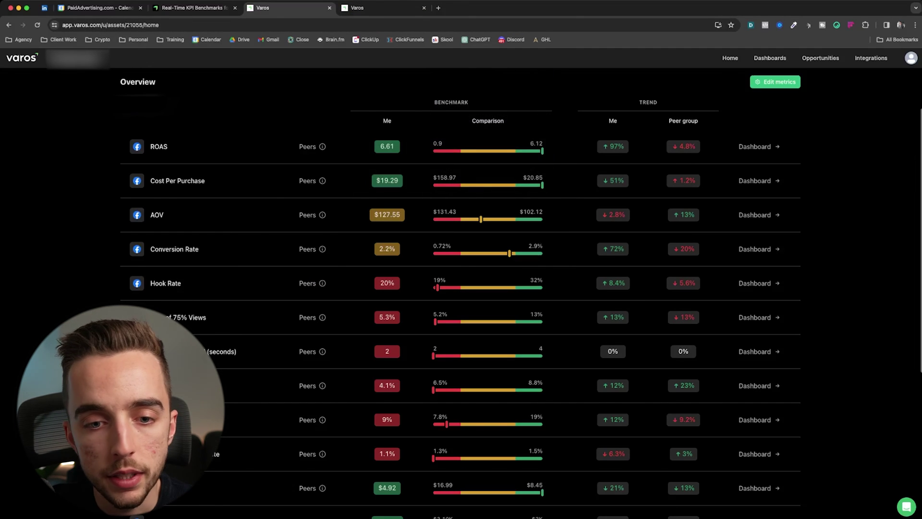
Settle on the Facebook Ads dashboard's top summary: spend $9.90K and AOV $141.92 versus Fashion medians
{"action": "mouse_move", "coordinate": [387, 215]}
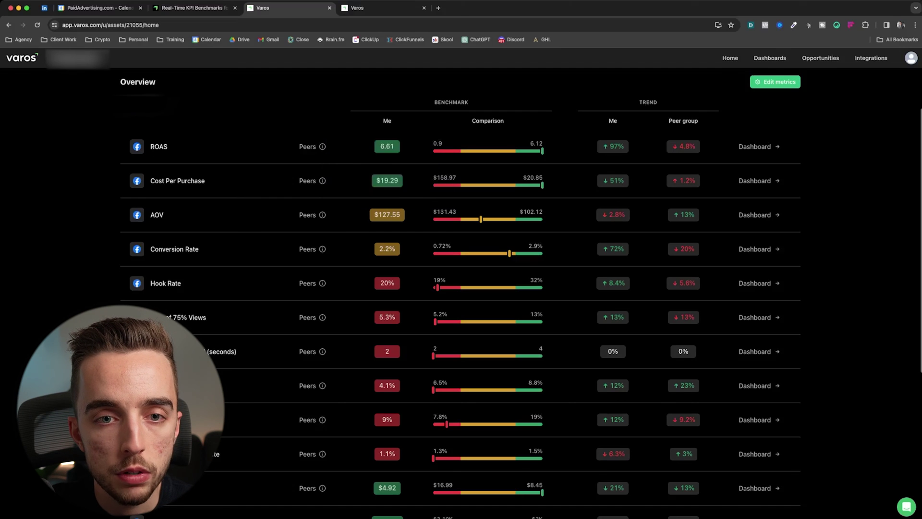
{"action": "key", "text": "ctrl+Tab"}
{"action": "scroll", "coordinate": [389, 216], "scroll_direction": "up", "scroll_amount": 5}
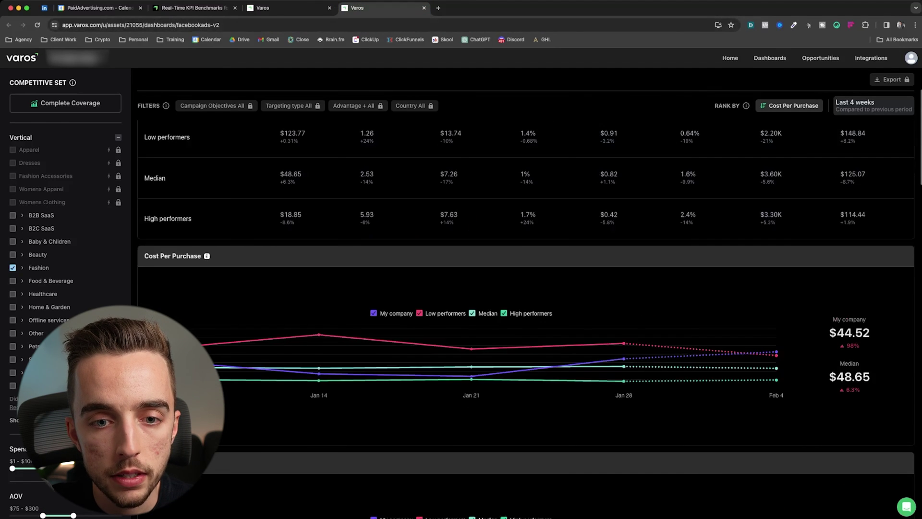
{"action": "key", "text": "ctrl+shift+Tab"}
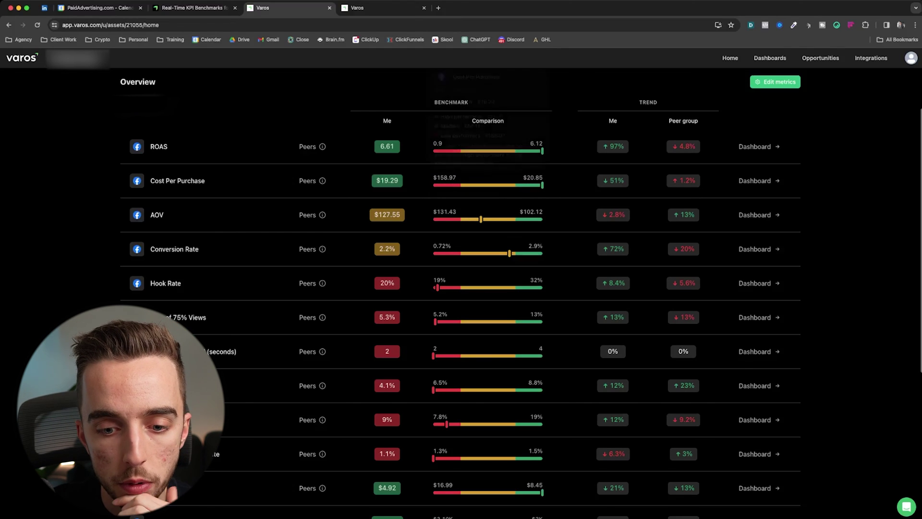
{"action": "key", "text": "ctrl+Tab"}
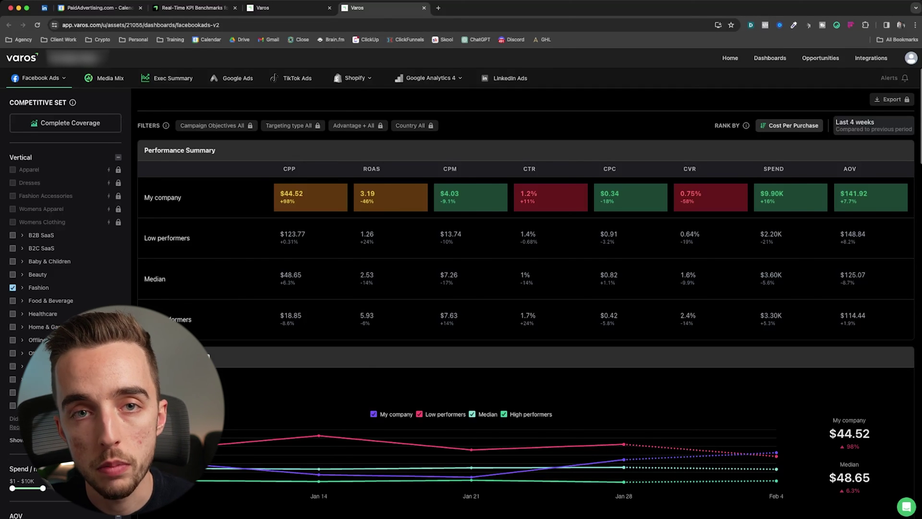
{"action": "mouse_move", "coordinate": [311, 202]}
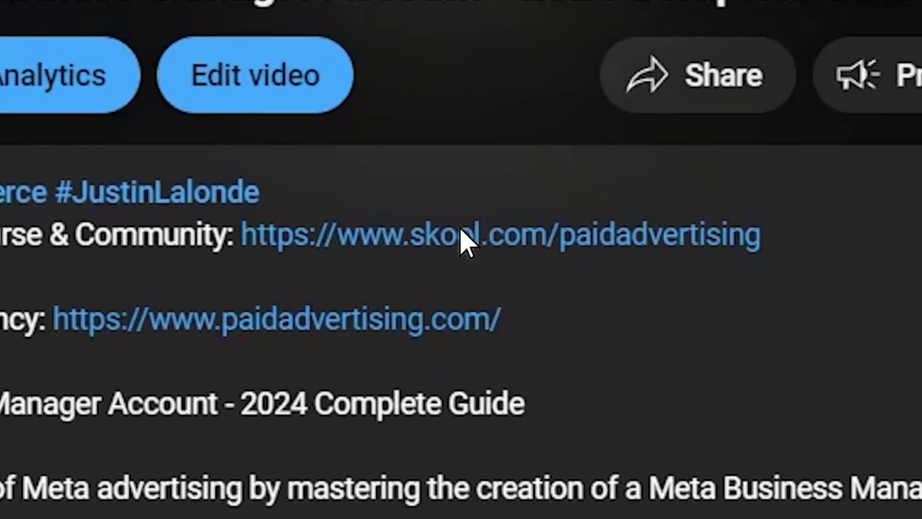
Follow the description's Skool community link, then the paidadvertising.com agency link
{"action": "left_click", "coordinate": [464, 241]}
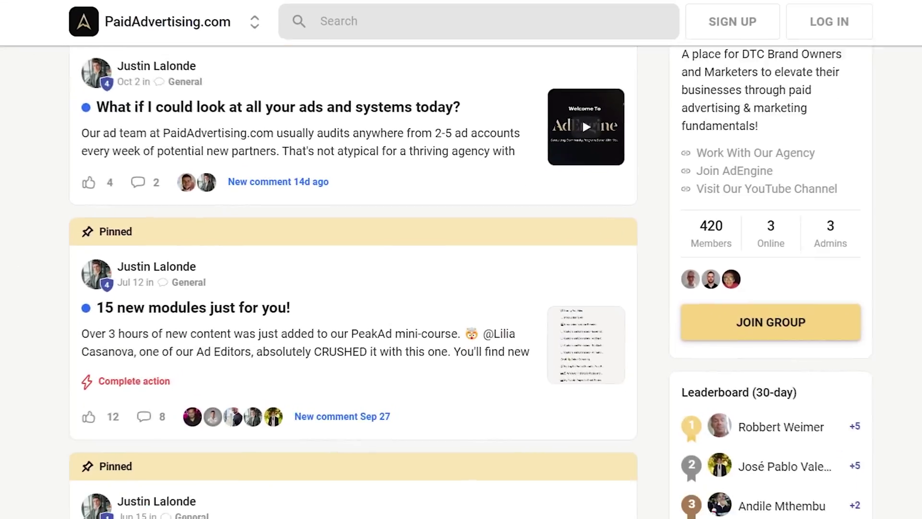
{"action": "scroll", "coordinate": [353, 259], "scroll_direction": "down", "scroll_amount": 5}
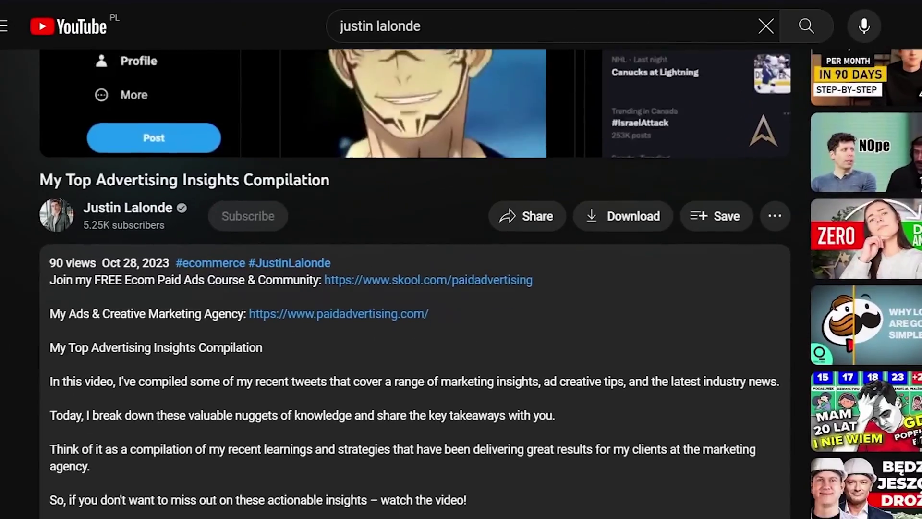
{"action": "scroll", "coordinate": [412, 283], "scroll_direction": "down", "scroll_amount": 2}
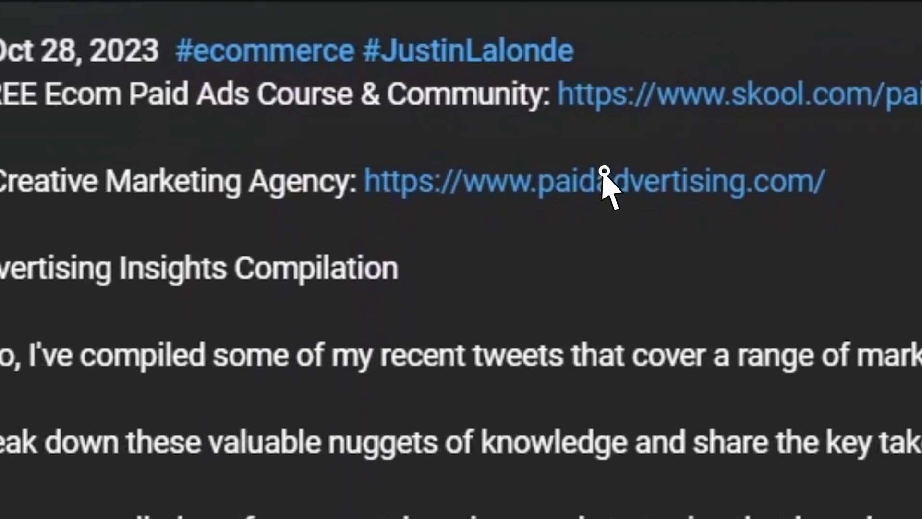
{"action": "left_click", "coordinate": [348, 260]}
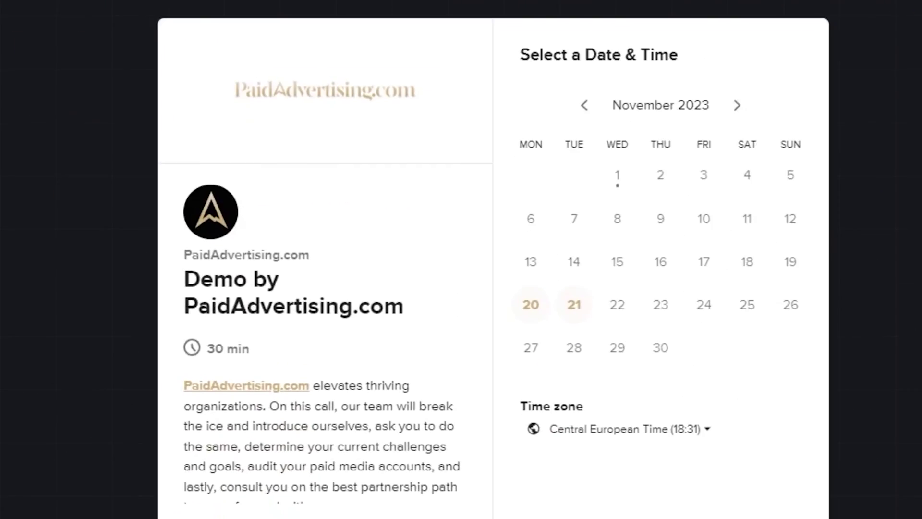